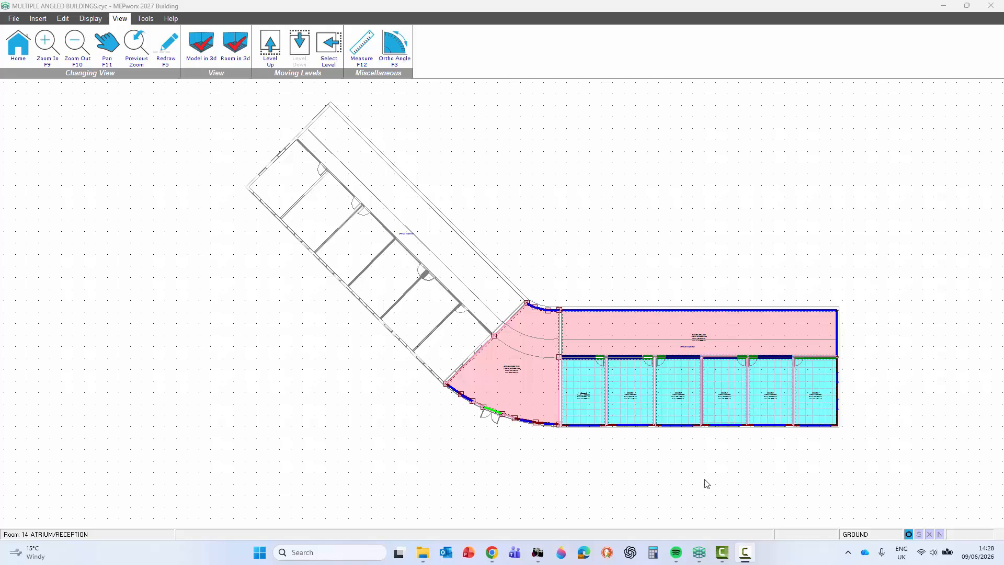
# Step: Check the orthogonal lines angle in the general display options
pyautogui.moveTo(406, 433); pyautogui.dragTo(377, 471, button='middle')
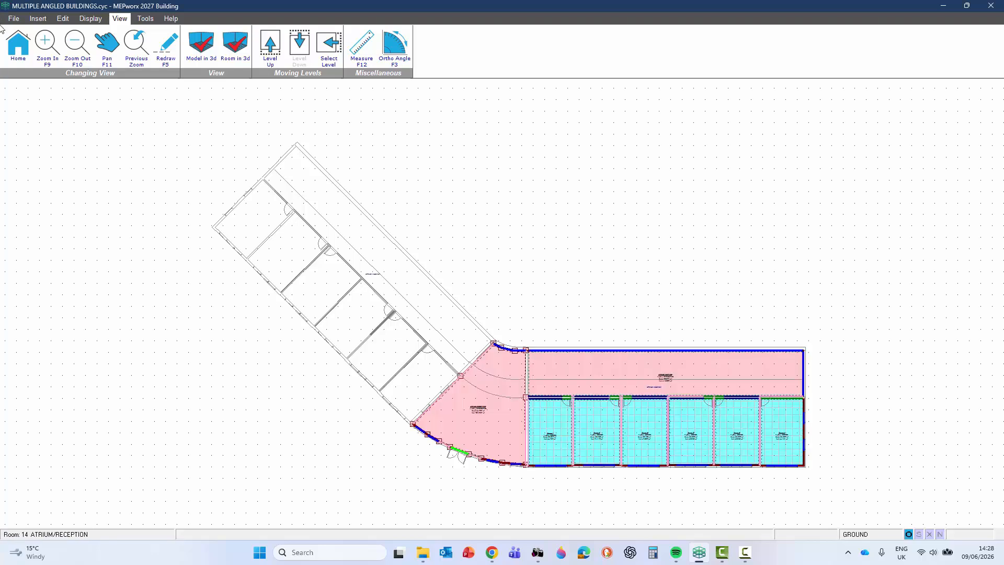
pyautogui.click(89, 19)
pyautogui.click(12, 44)
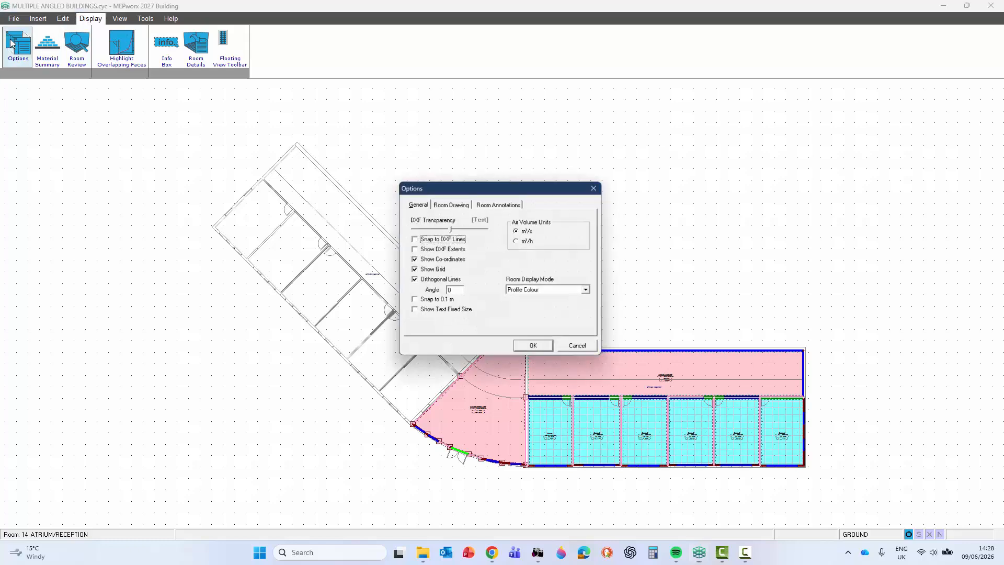
pyautogui.doubleClick(459, 294)
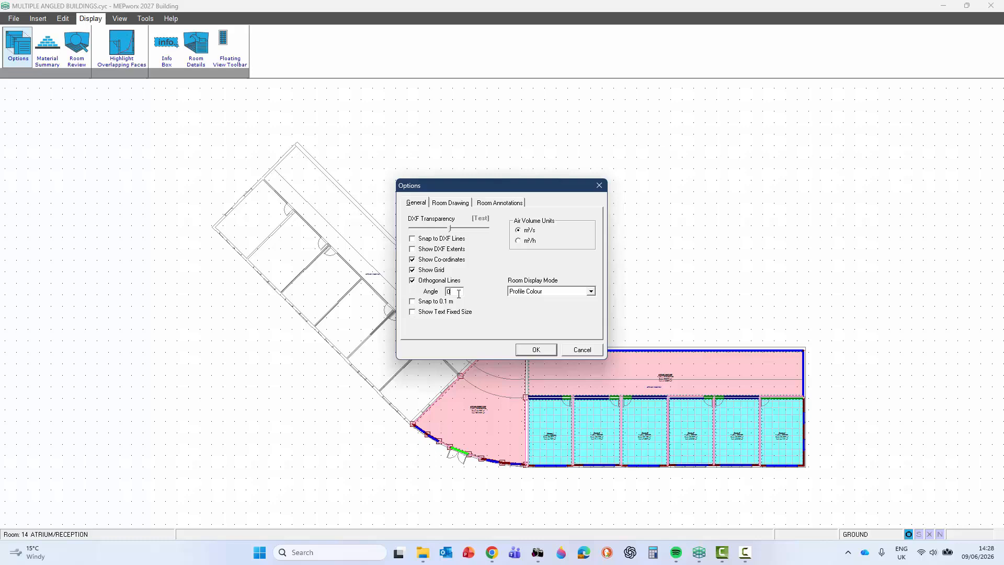
pyautogui.click(528, 349)
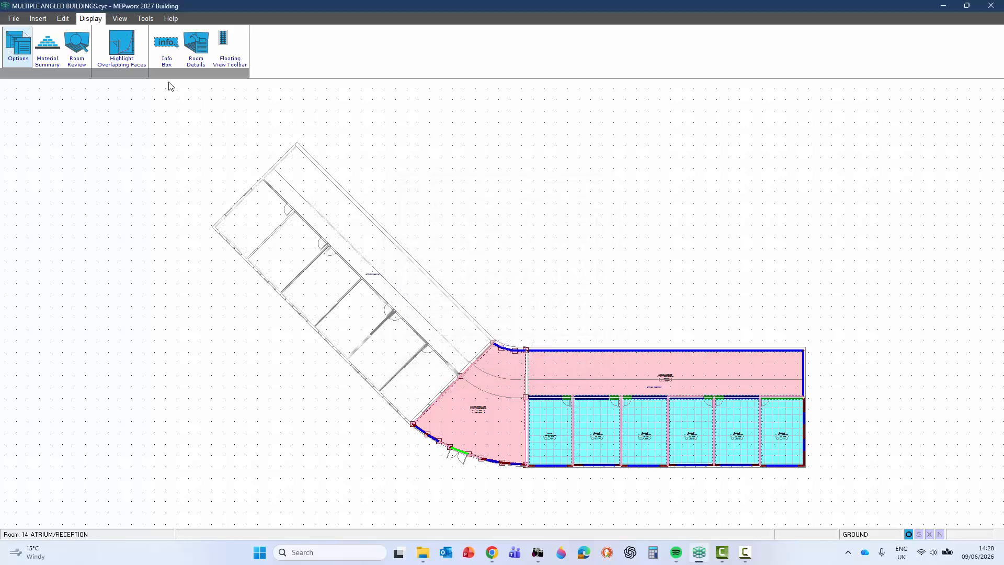
# Step: Set the orthogonal angle by picking both ends of the angled wing's outer wall, from the atrium corner to its far end
pyautogui.click(118, 19)
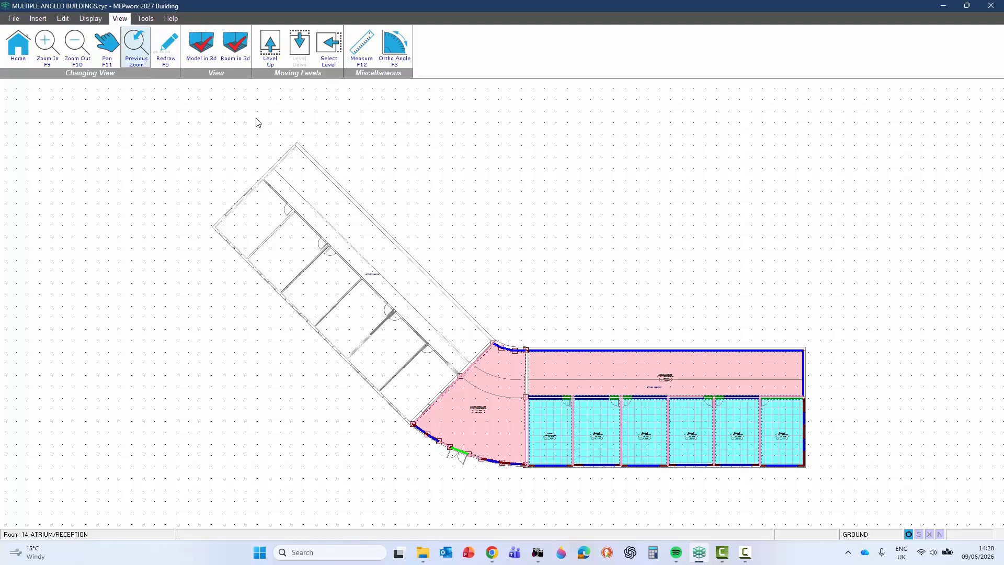
pyautogui.click(393, 51)
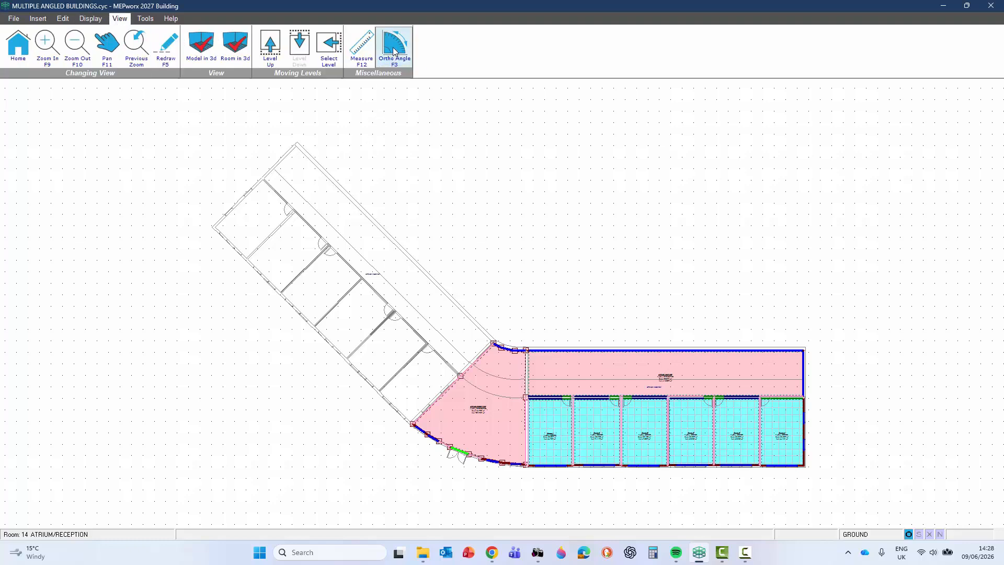
pyautogui.click(412, 424)
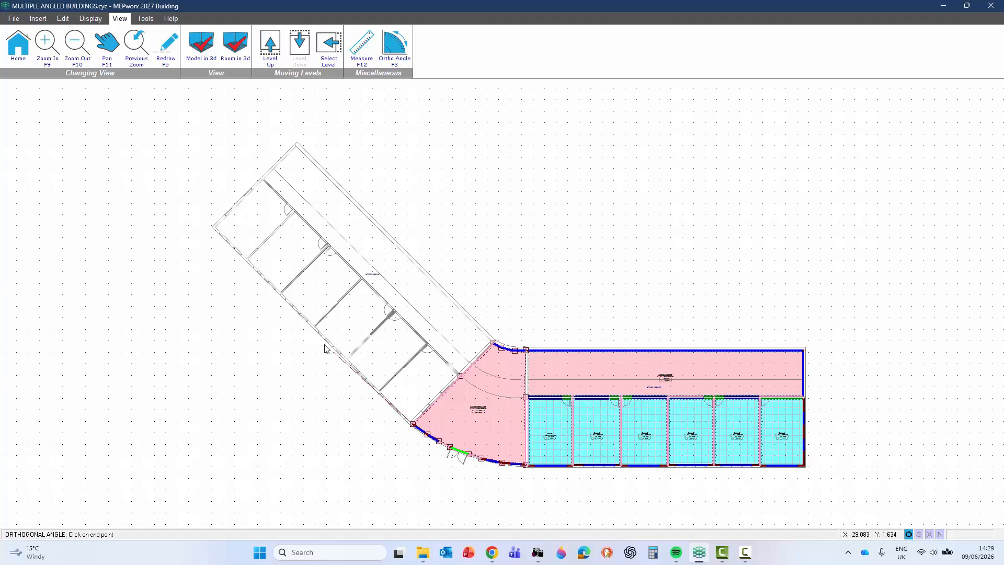
pyautogui.click(213, 229)
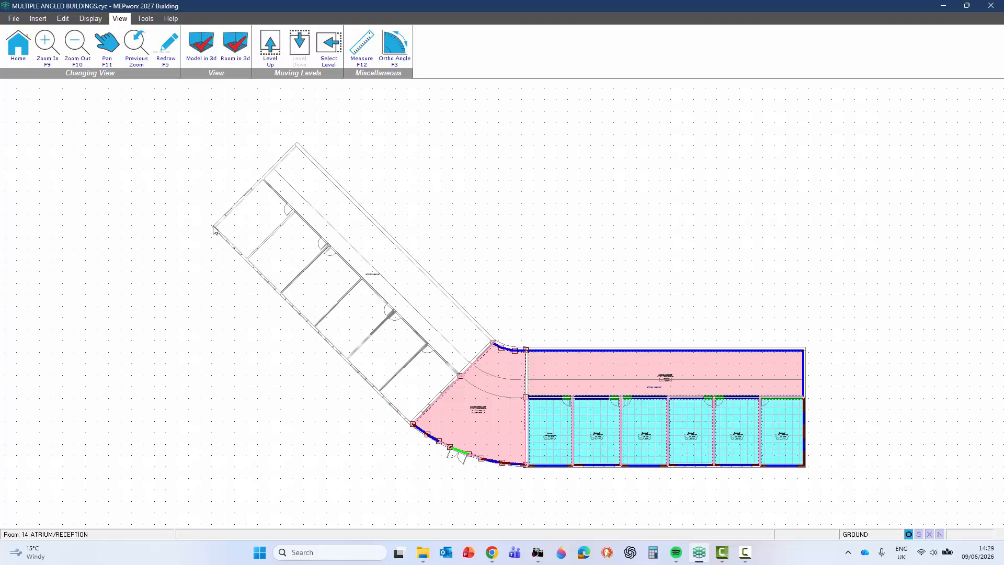
# Step: Verify the updated orthogonal lines angle in the display options, leaving the settings as they are
pyautogui.click(96, 22)
pyautogui.click(18, 45)
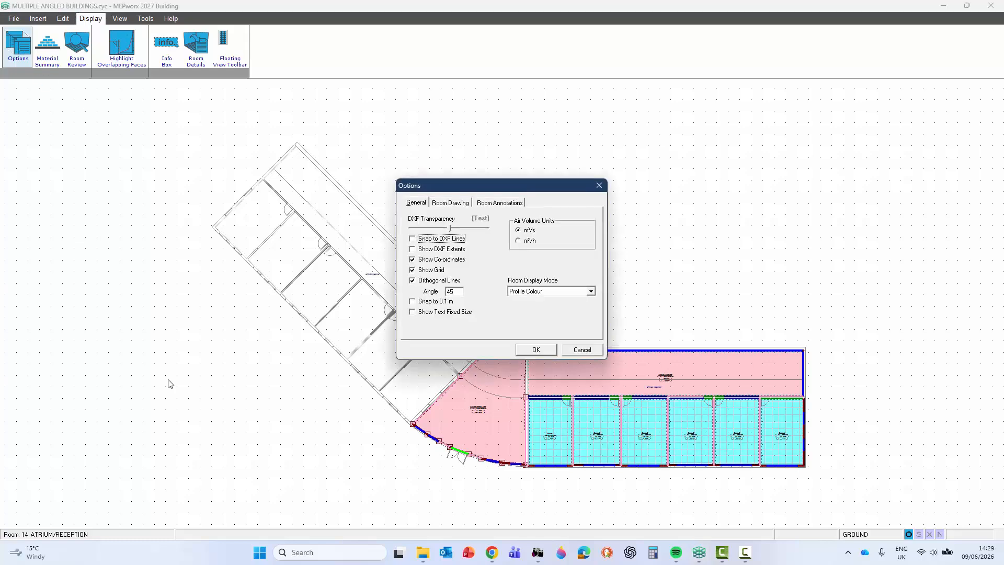
pyautogui.doubleClick(451, 292)
pyautogui.click(579, 351)
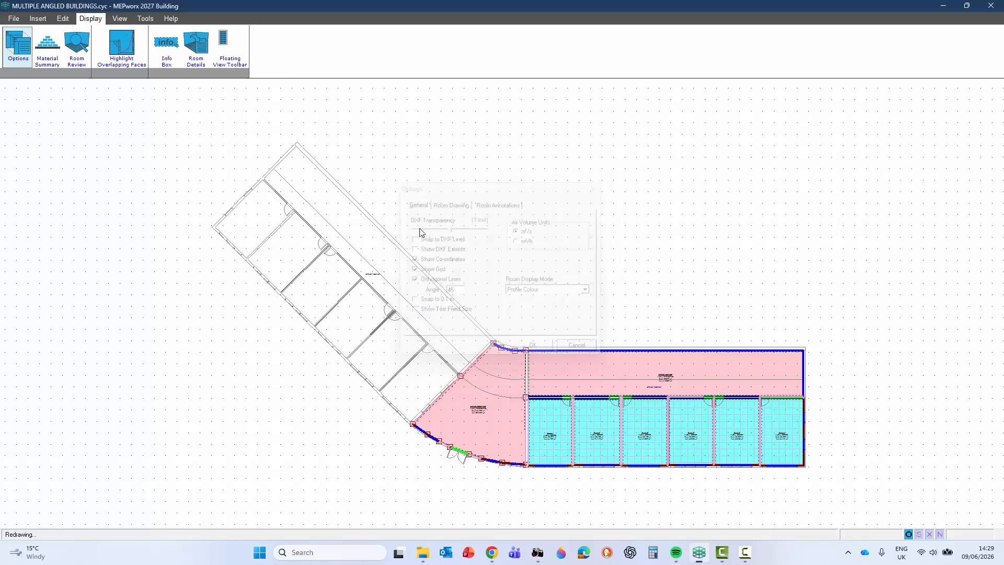
pyautogui.click(120, 20)
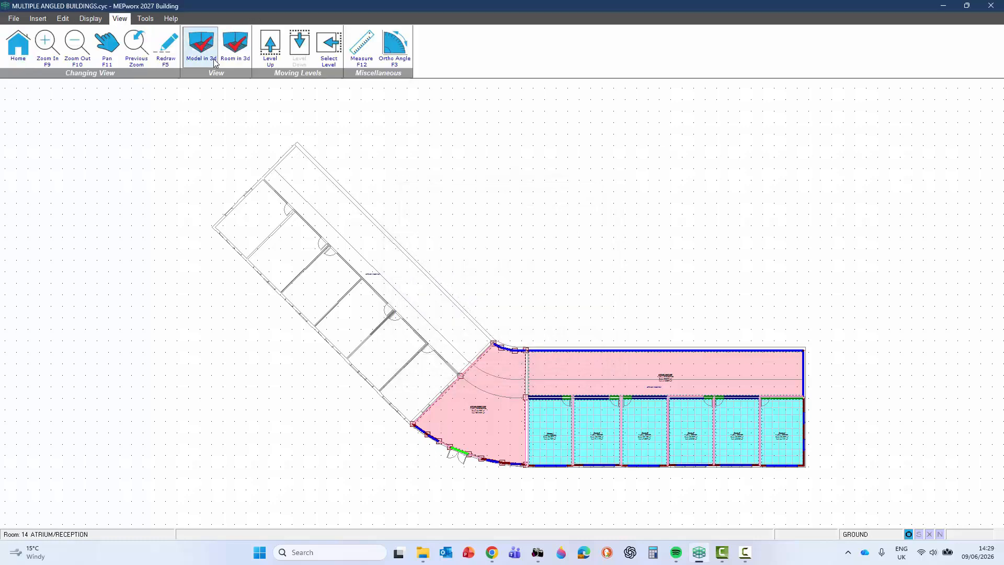
pyautogui.click(395, 47)
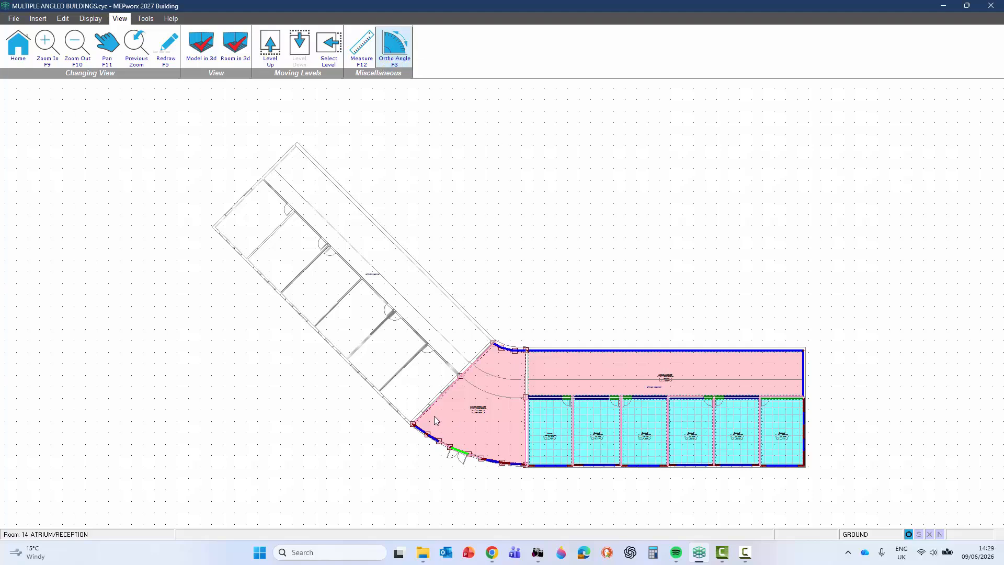
# Step: Start a new room definition for Room 15 in the angled wing without redefining the atrium, and set its height to 3 m
pyautogui.scroll(2, 421, 412)
pyautogui.scroll(1, 409, 408)
pyautogui.moveTo(409, 408); pyautogui.dragTo(441, 387, button='middle')
pyautogui.click(37, 19)
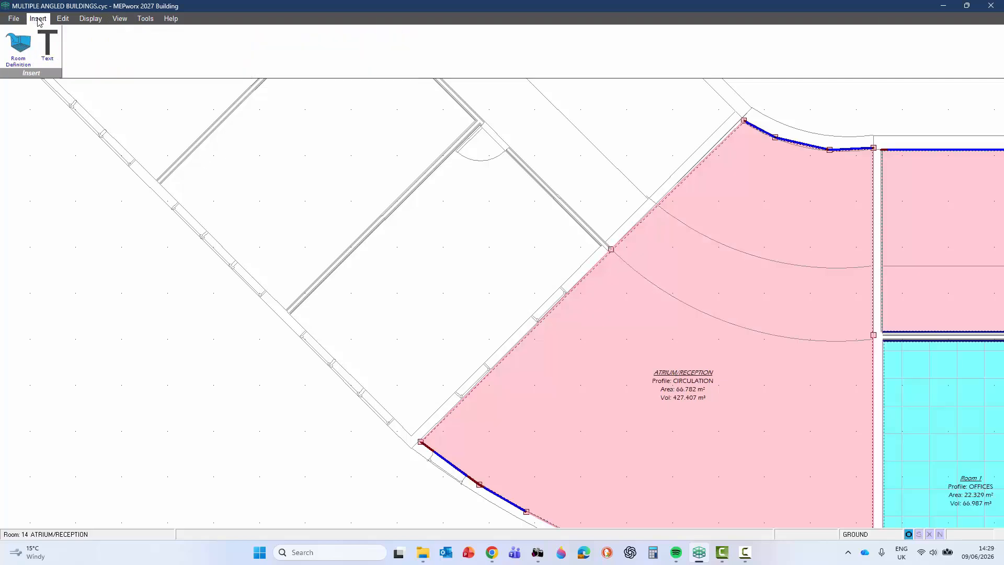
pyautogui.click(18, 45)
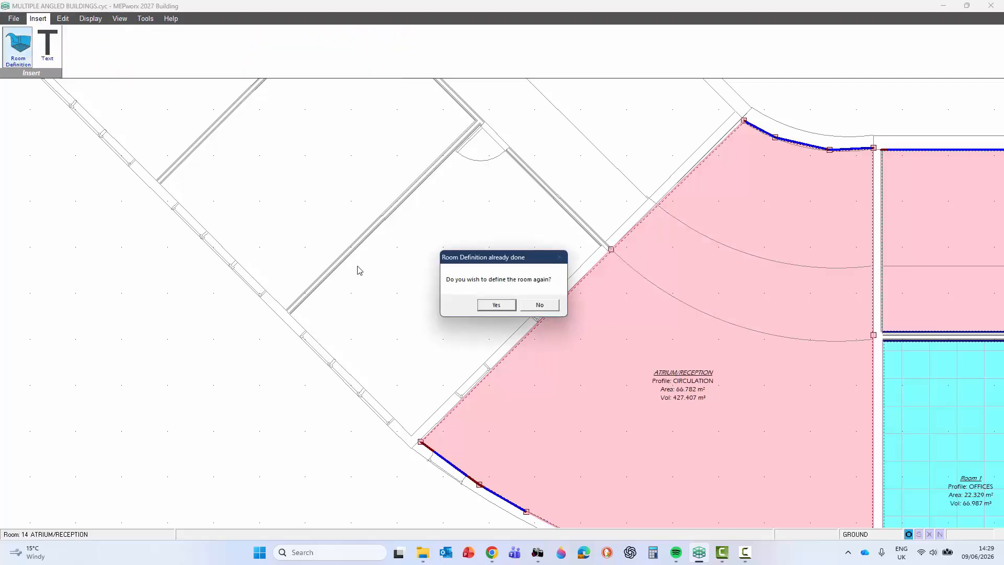
pyautogui.click(539, 305)
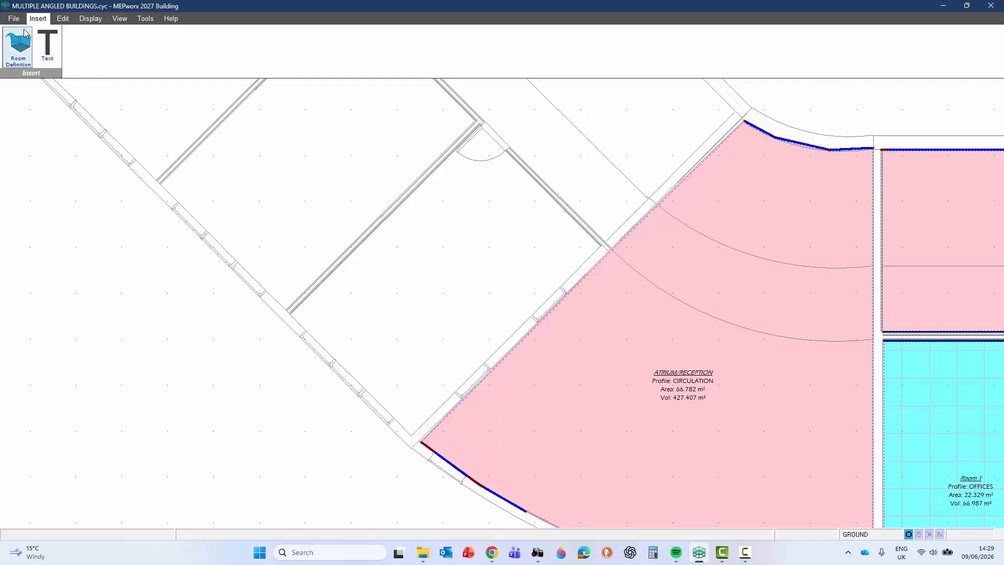
pyautogui.click(16, 45)
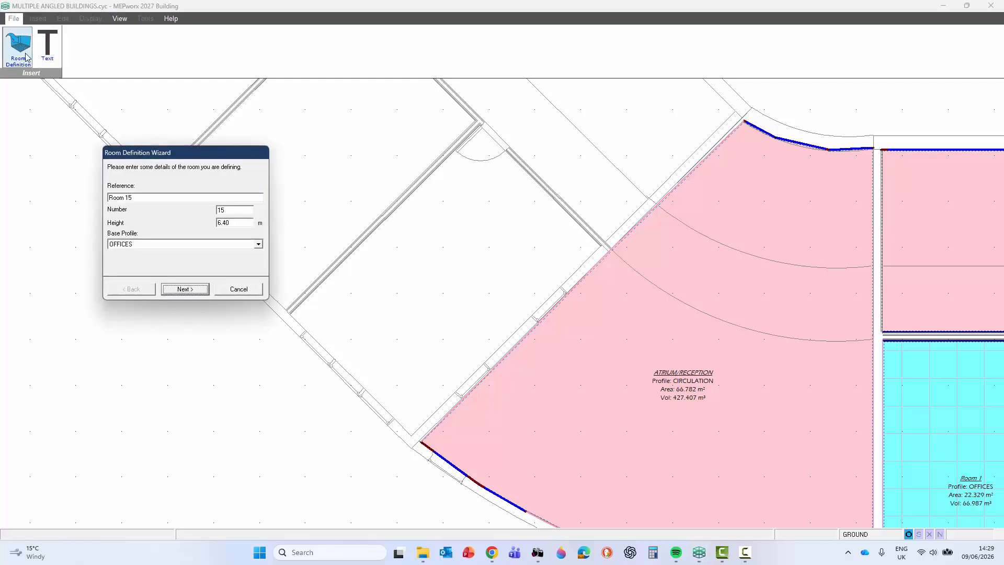
pyautogui.doubleClick(234, 223)
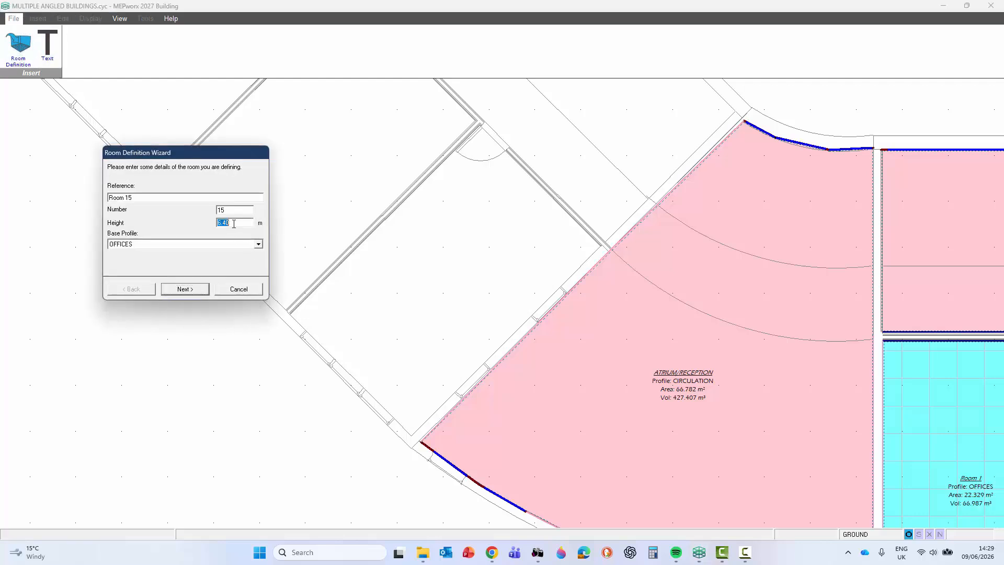
pyautogui.write('3')
pyautogui.click(172, 294)
pyautogui.click(173, 295)
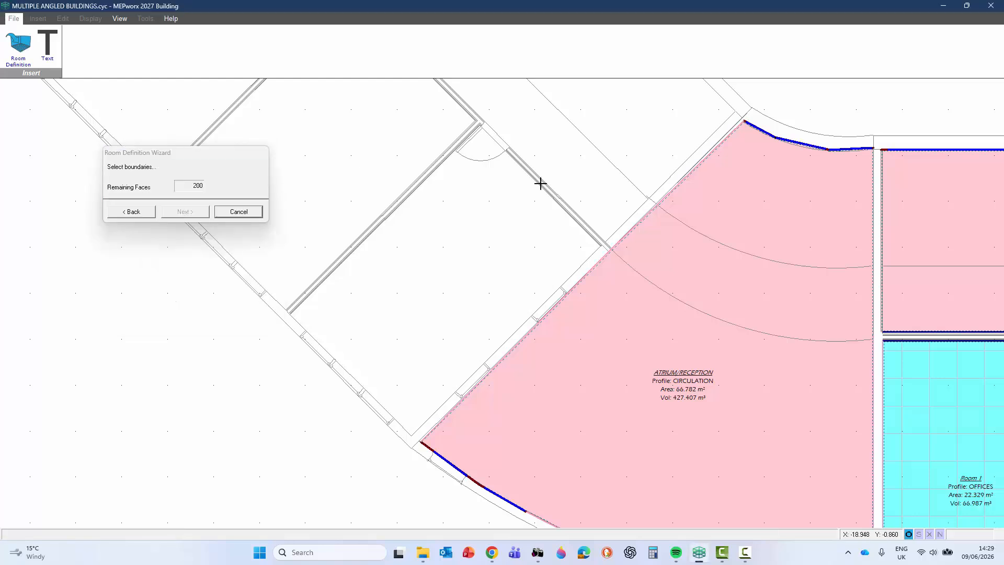
# Step: Trace Room 15's boundary around the four inner corners of the angled wing's office next to the atrium
pyautogui.click(601, 243)
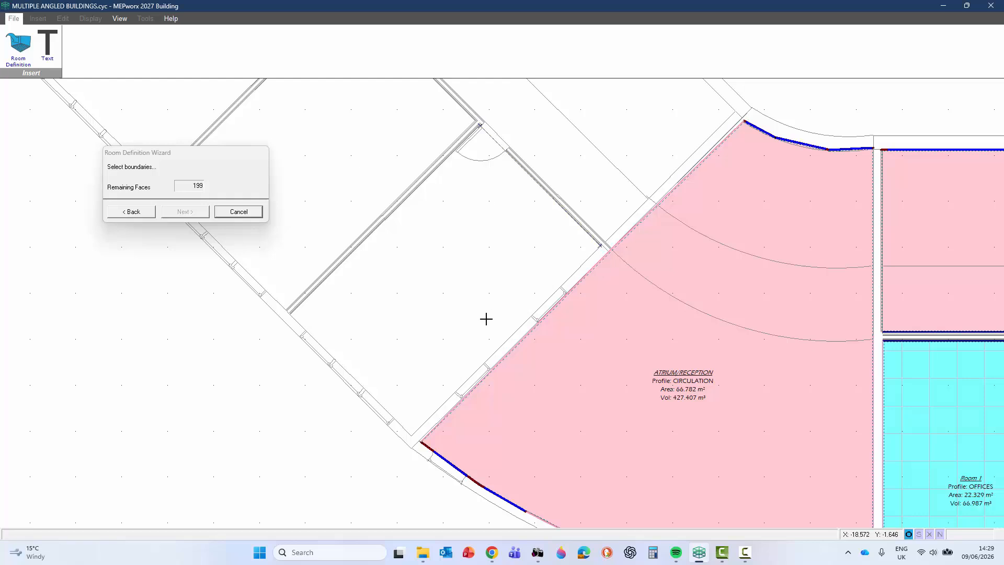
pyautogui.click(411, 434)
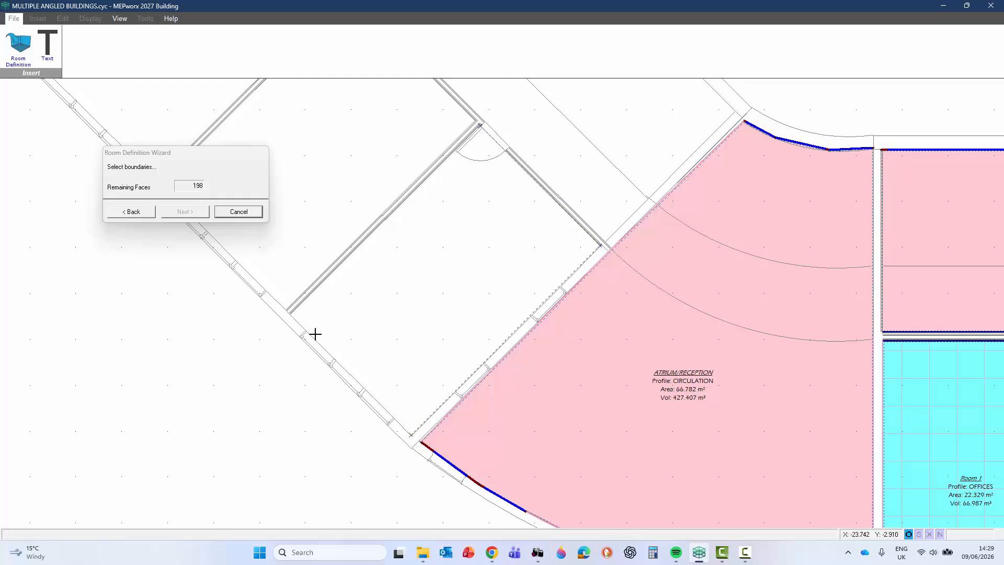
pyautogui.click(293, 315)
pyautogui.click(479, 124)
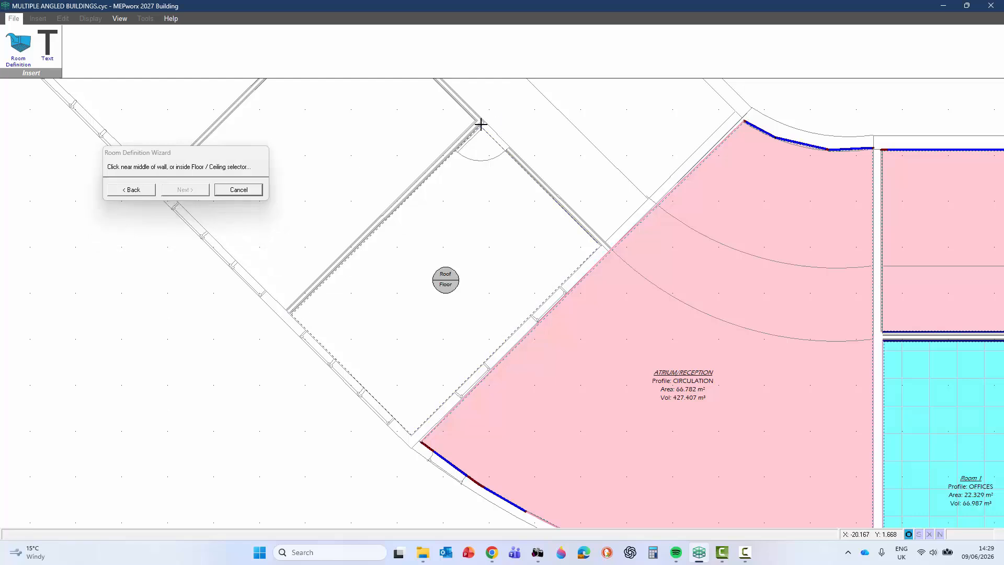
# Step: Add the first window to Room 15's outer wall at the upper opening, with start height 1 m and element height 1.8 m
pyautogui.click(358, 381)
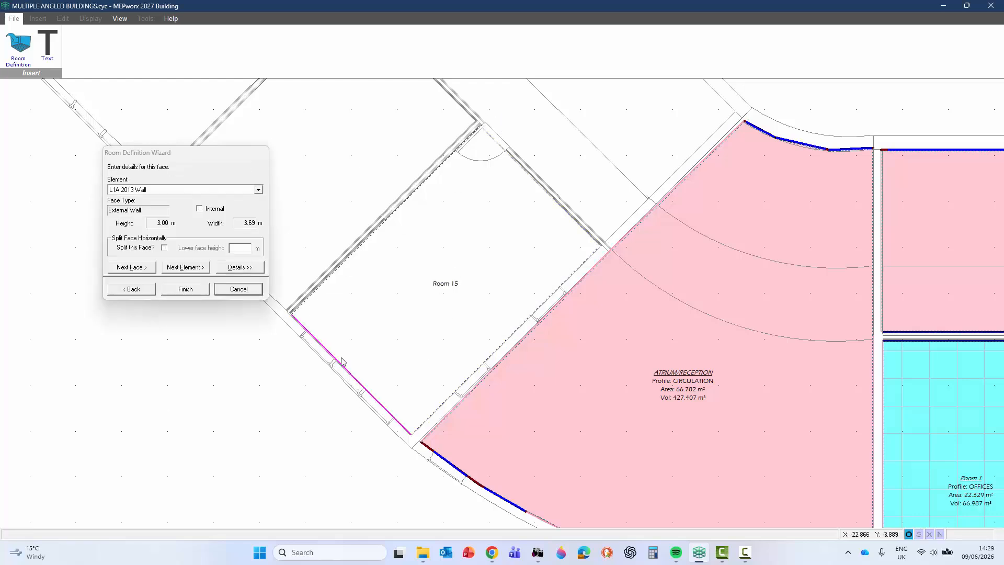
pyautogui.click(182, 268)
pyautogui.click(309, 333)
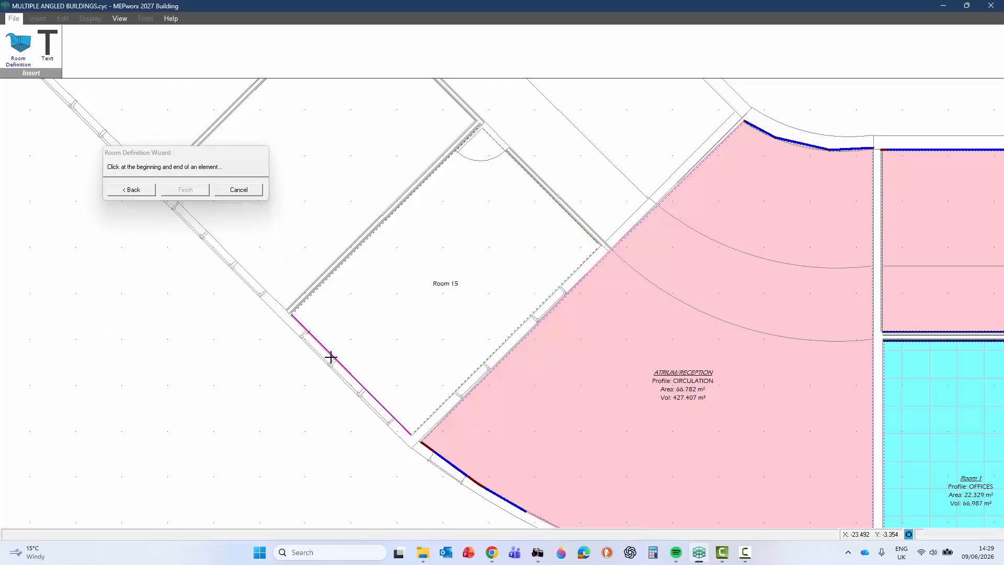
pyautogui.click(333, 359)
pyautogui.doubleClick(209, 231)
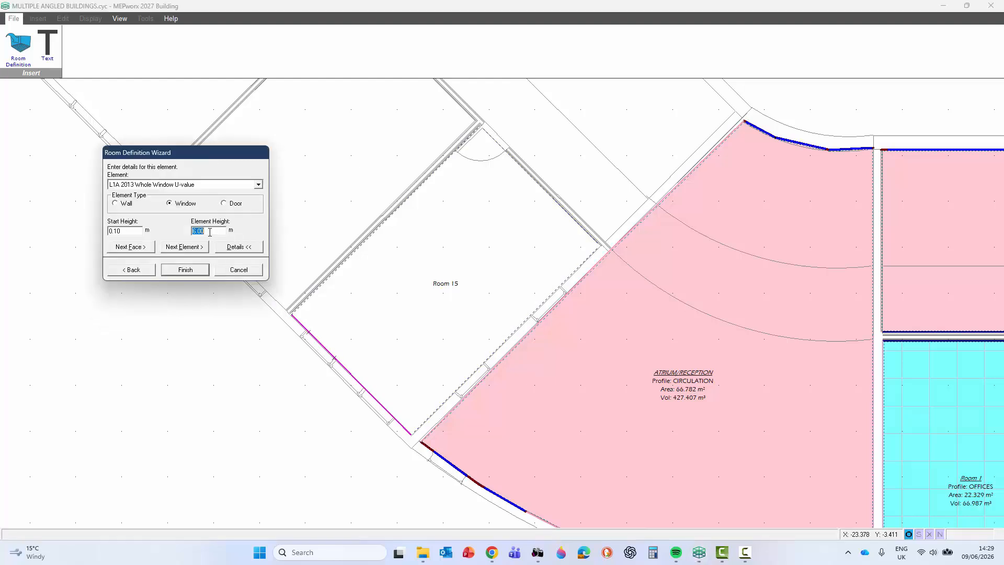
pyautogui.write('1.8')
pyautogui.doubleClick(122, 231)
pyautogui.write('1')
pyautogui.click(184, 246)
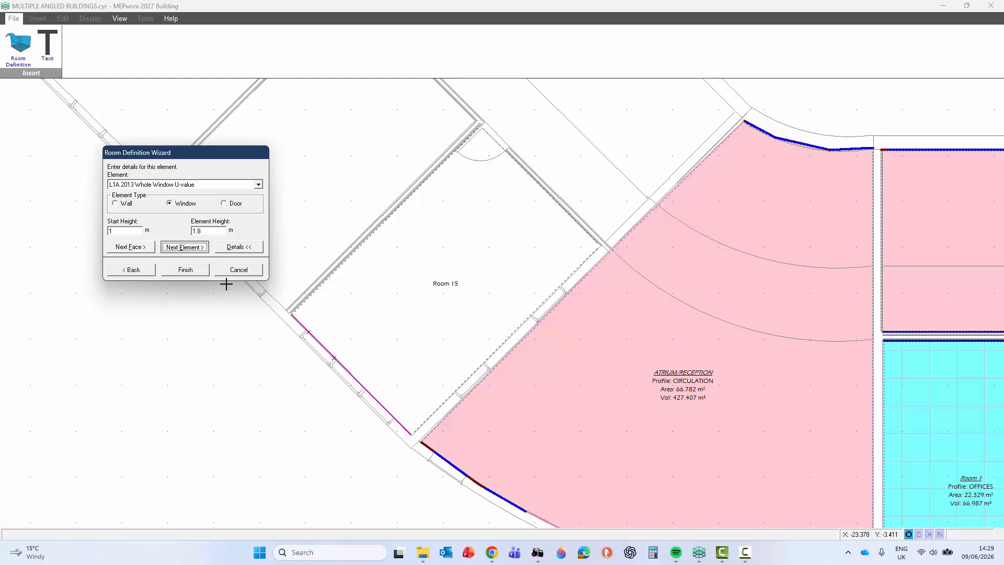
# Step: Add two more windows at the remaining openings of Room 15's outer wall, keeping the same heights, and finish that face
pyautogui.click(337, 361)
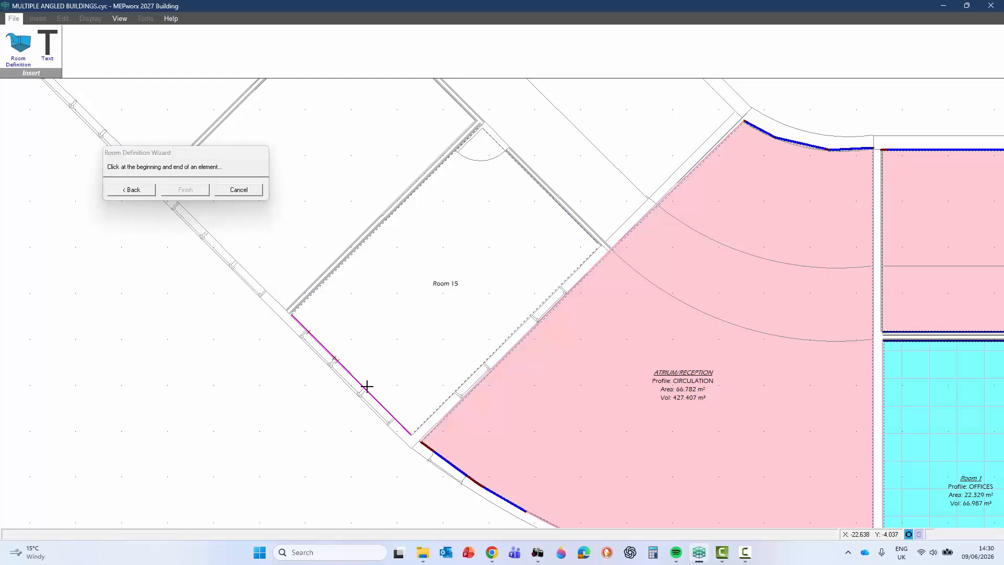
pyautogui.click(365, 388)
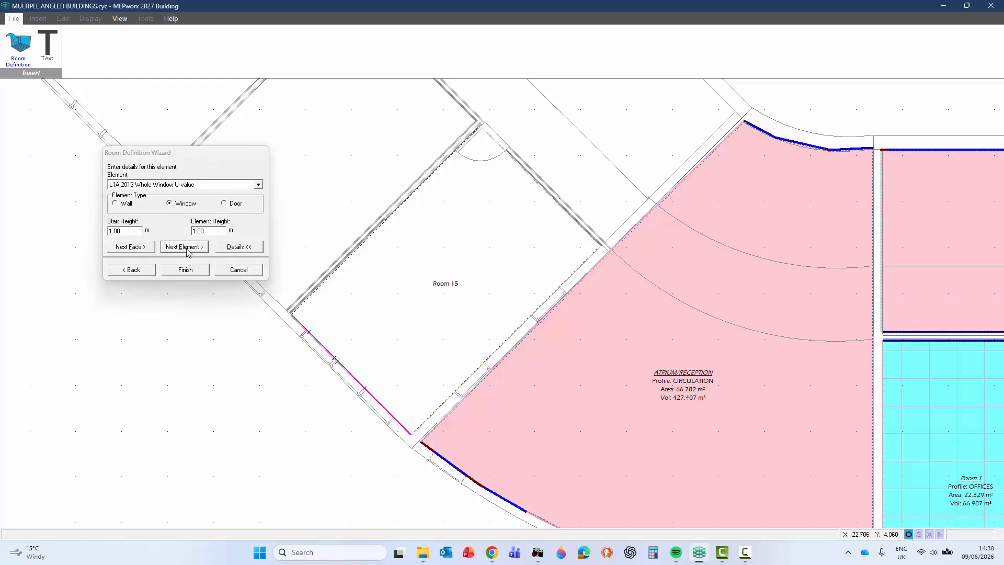
pyautogui.click(186, 247)
pyautogui.click(366, 389)
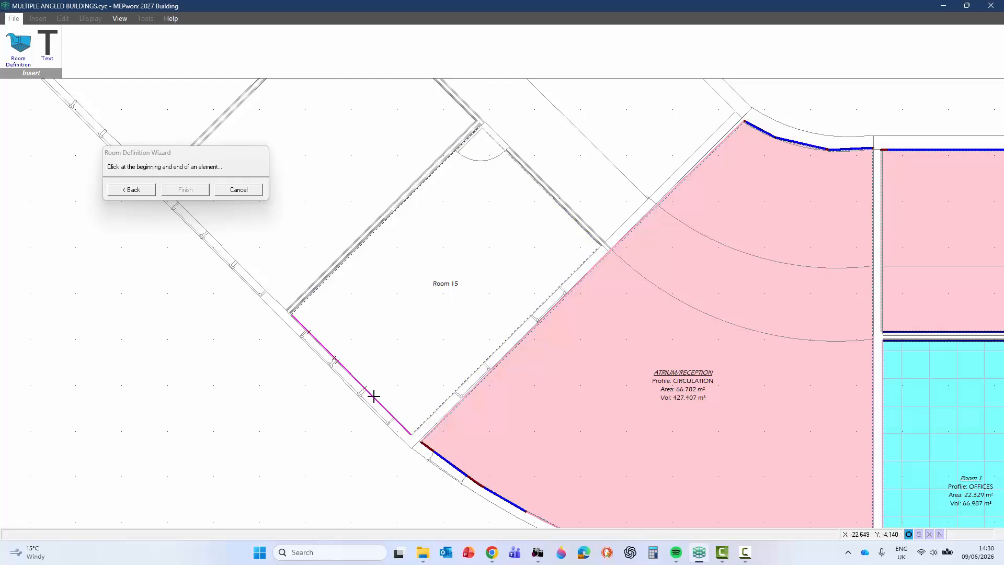
pyautogui.click(395, 422)
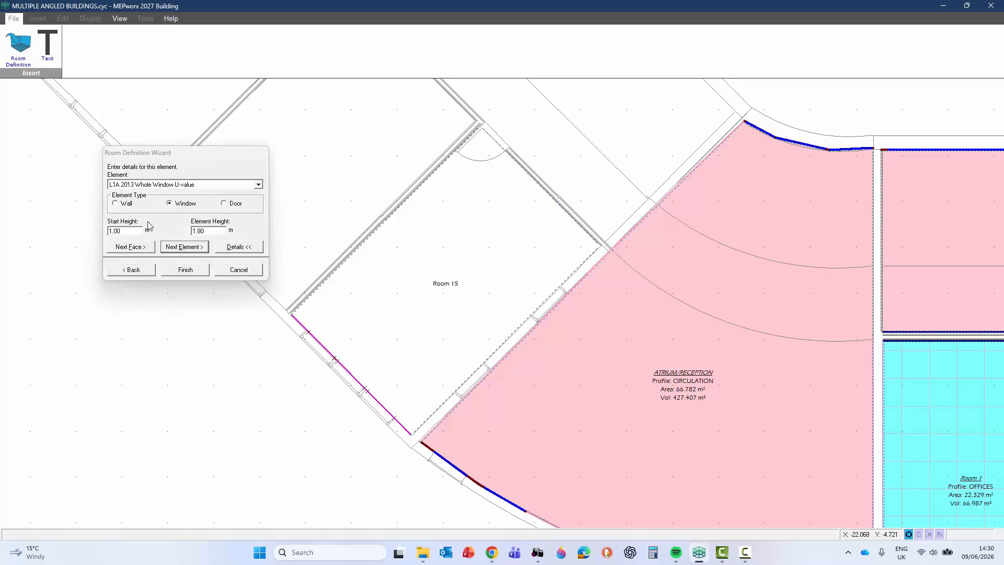
pyautogui.click(152, 249)
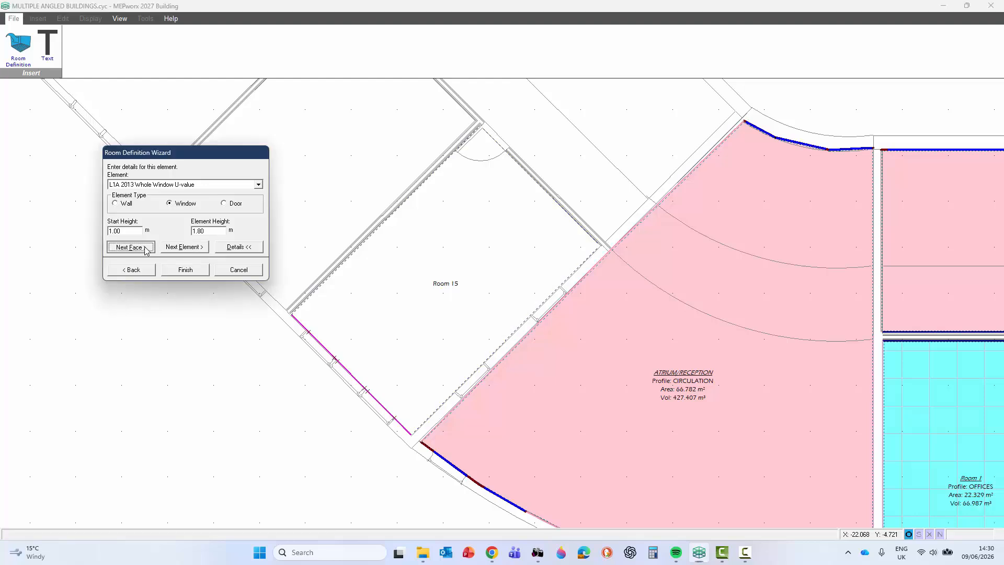
# Step: Add an L1A 2013 Glazed door to Room 15's corridor-side wall, spanning the door opening at the wall's upper end
pyautogui.click(534, 183)
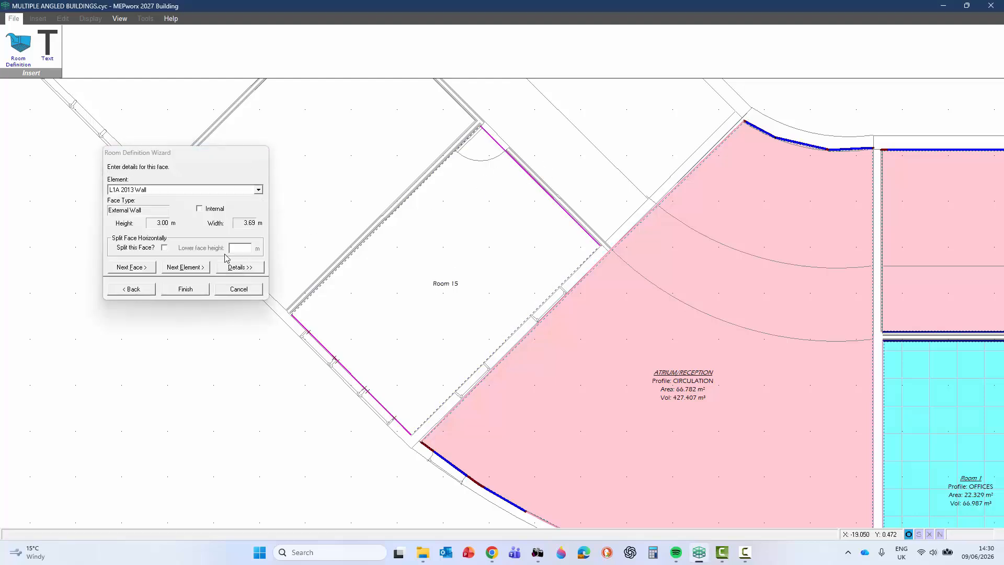
pyautogui.click(174, 269)
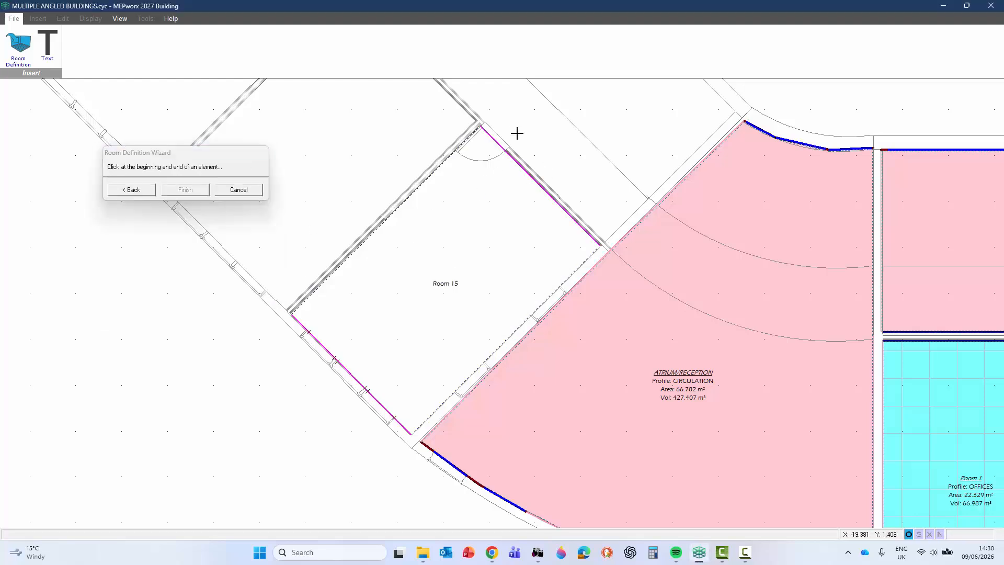
pyautogui.click(484, 129)
pyautogui.click(504, 152)
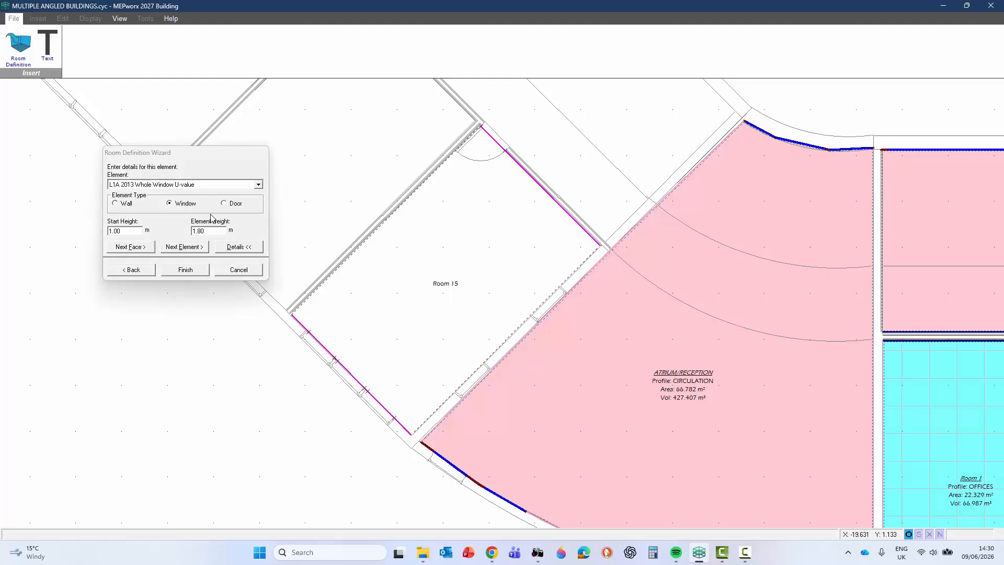
pyautogui.click(225, 203)
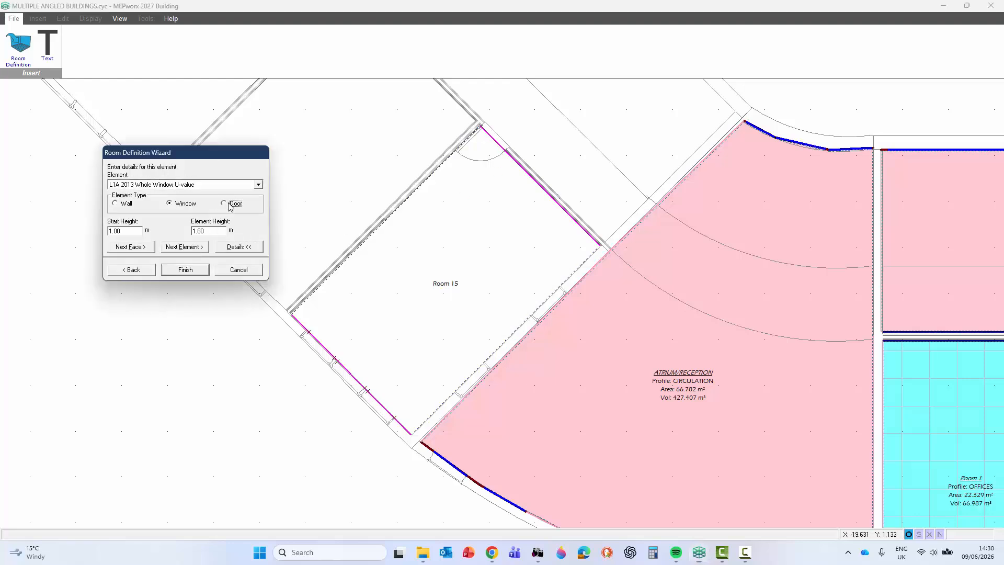
pyautogui.click(178, 248)
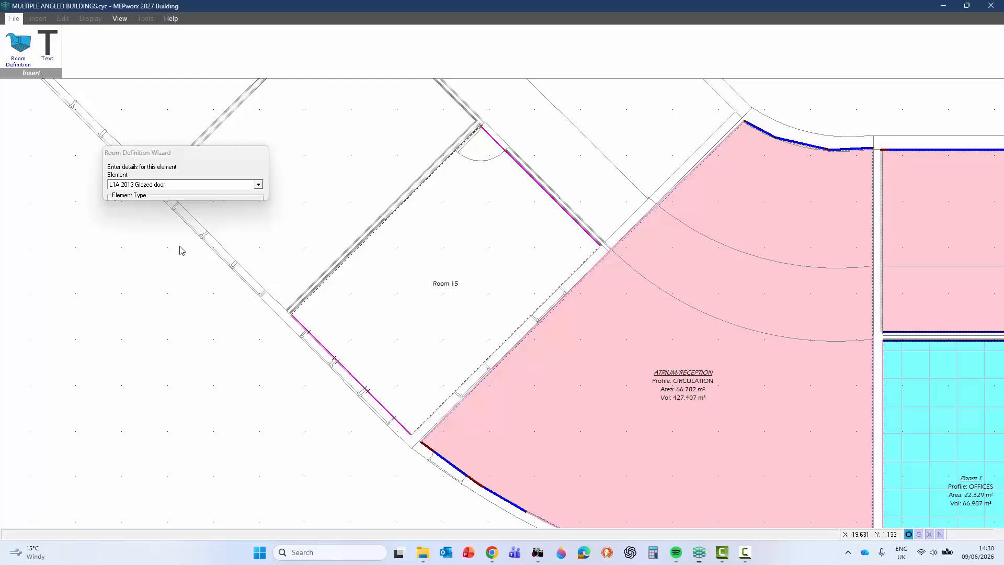
# Step: Add an L1A 2013 Whole Window U-value window along the rest of Room 15's corridor-side wall, with start height 0.1 m and element height 2.1 m
pyautogui.click(511, 157)
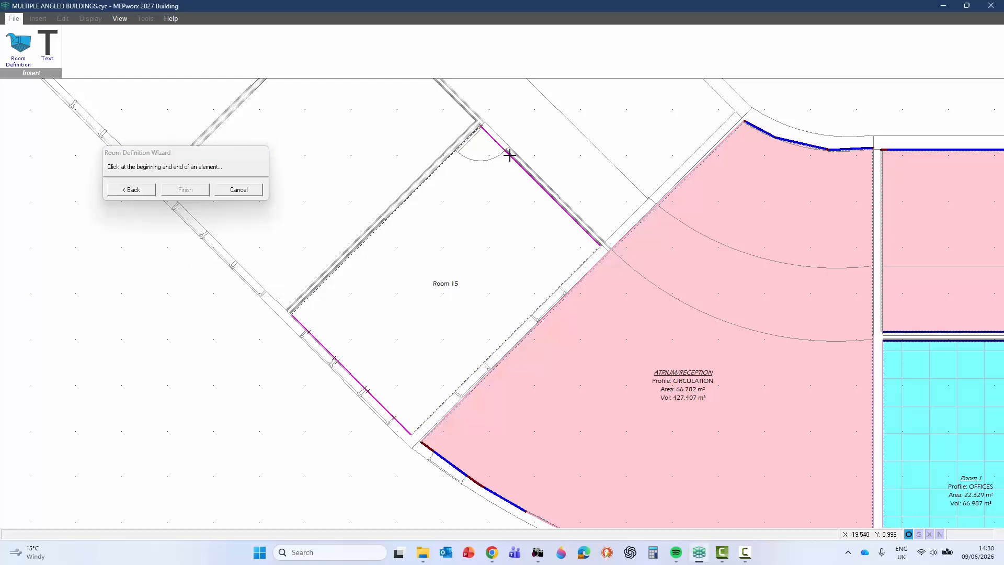
pyautogui.click(597, 240)
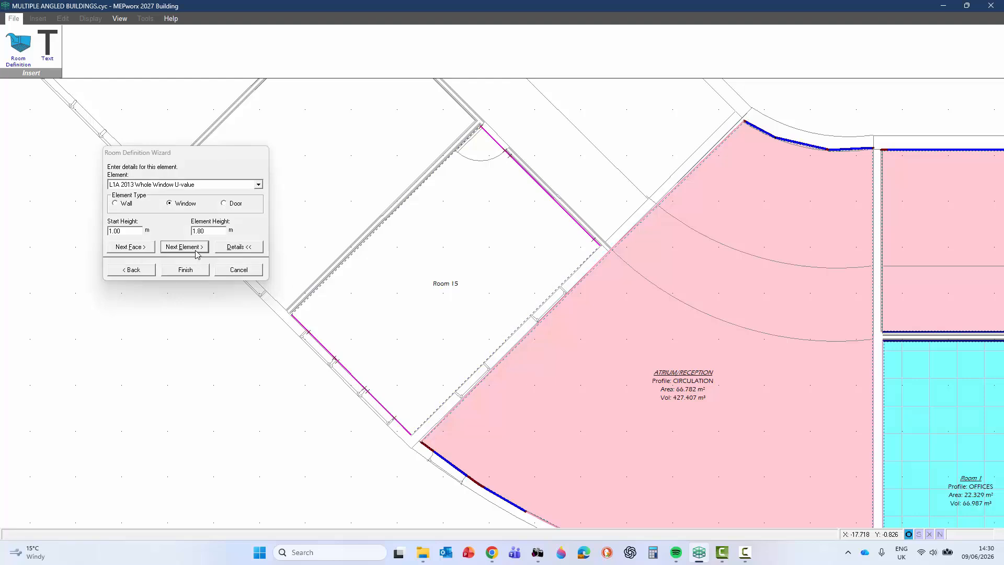
pyautogui.doubleClick(212, 232)
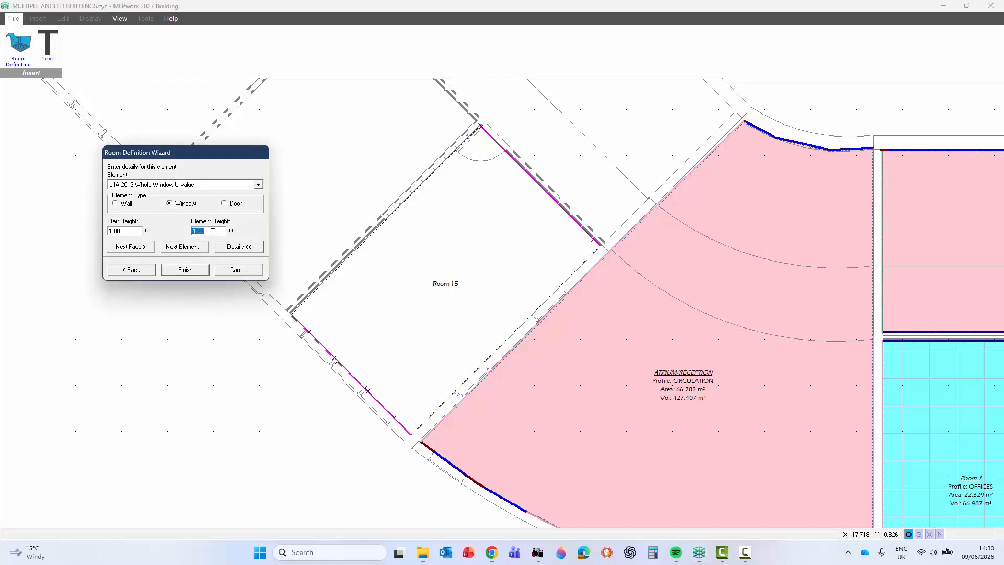
pyautogui.write('21')
pyautogui.doubleClick(135, 230)
pyautogui.write('0.1')
pyautogui.click(145, 252)
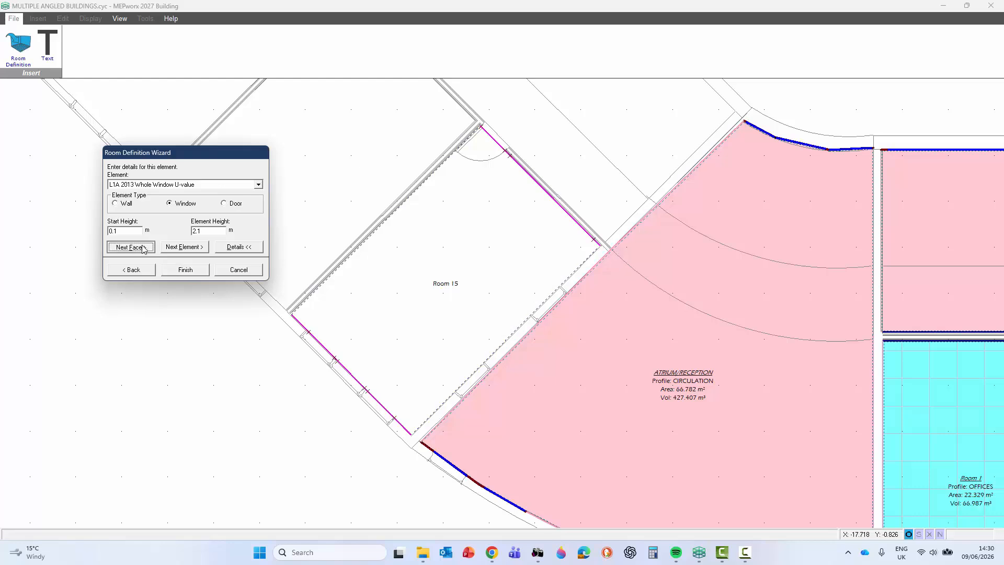
# Step: Finish defining Room 15, add 600 x 600 mm ceiling tiles with a tile centre at the room centre, and exit room definition
pyautogui.click(448, 284)
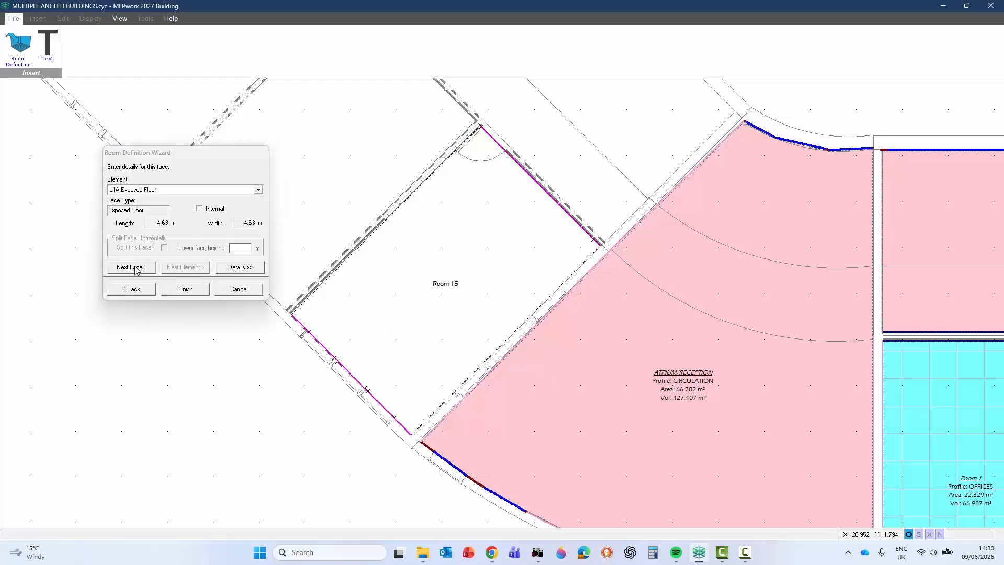
pyautogui.click(185, 289)
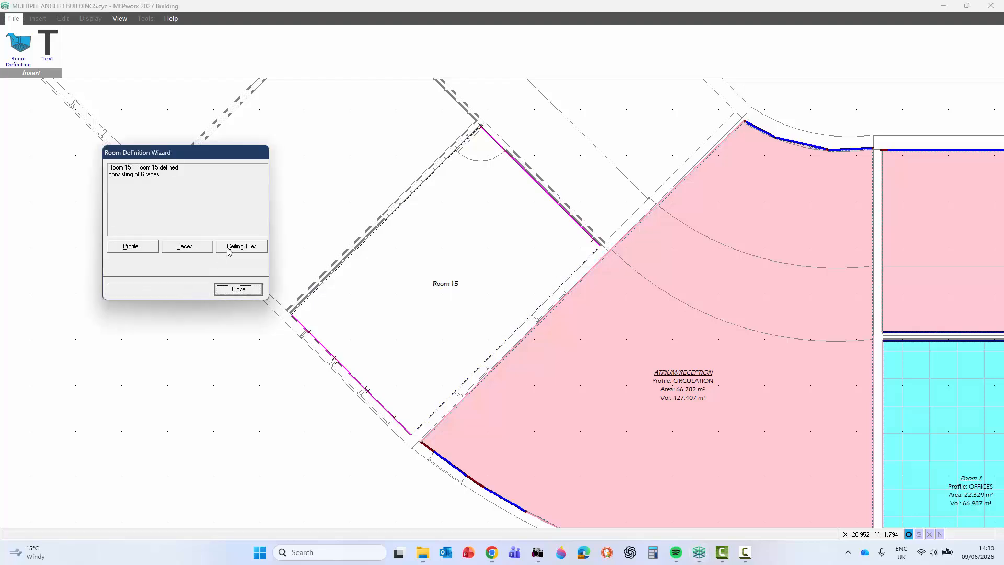
pyautogui.click(229, 251)
pyautogui.click(131, 229)
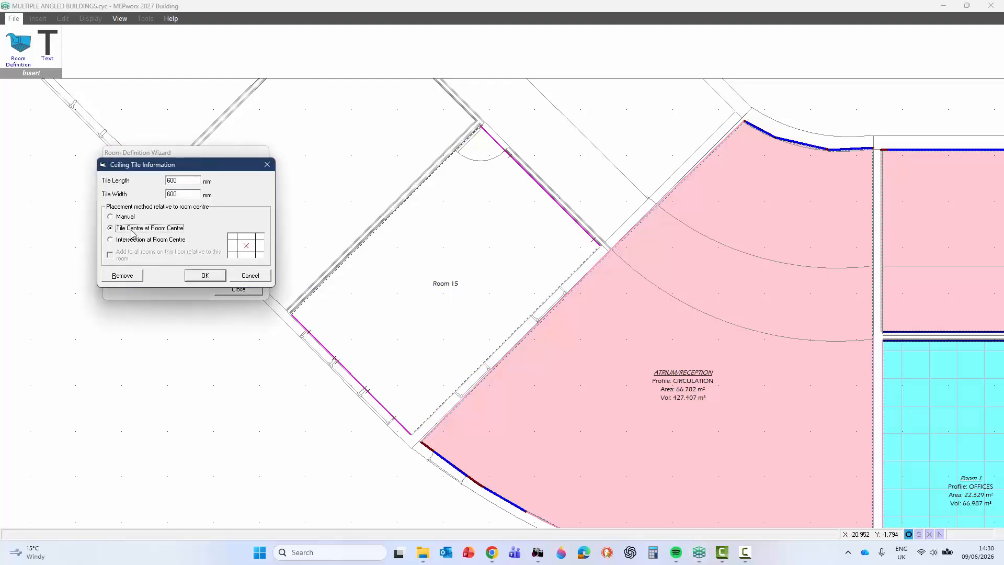
pyautogui.click(206, 275)
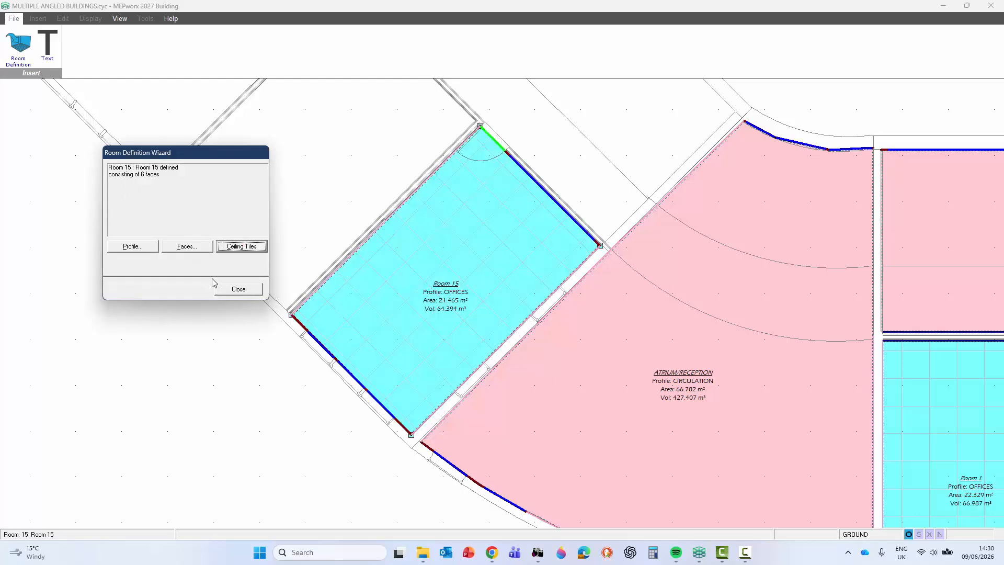
pyautogui.click(238, 289)
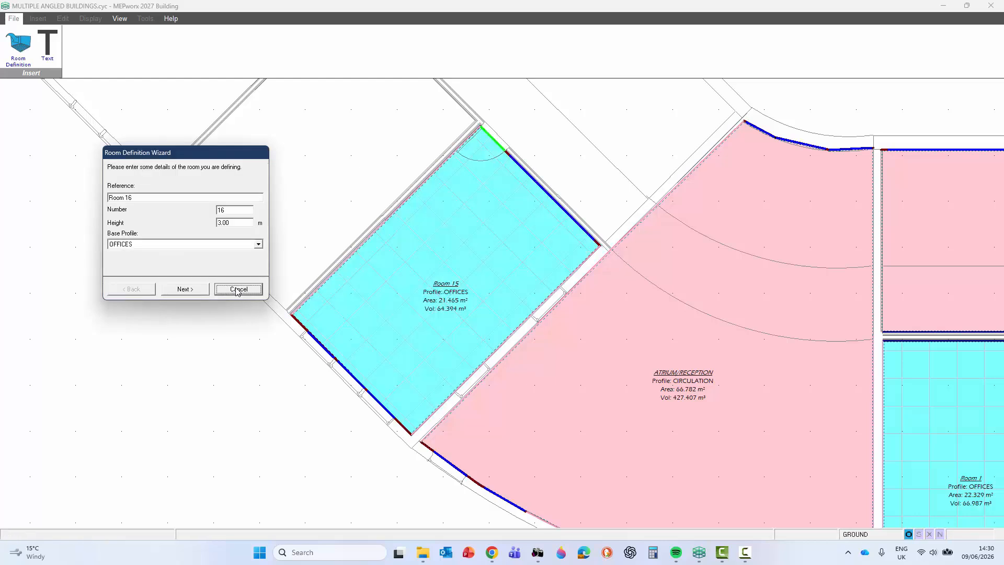
pyautogui.click(238, 289)
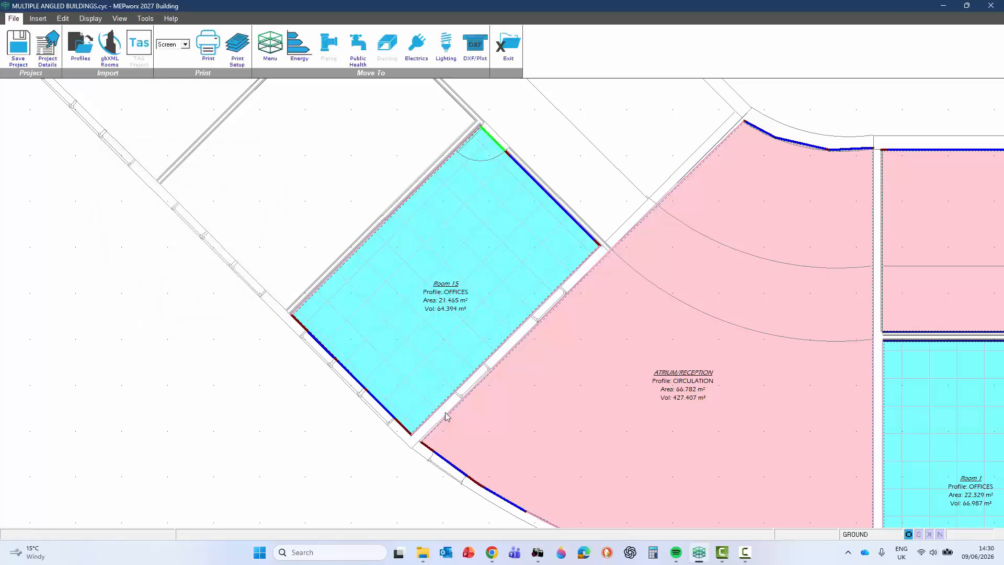
pyautogui.click(749, 556)
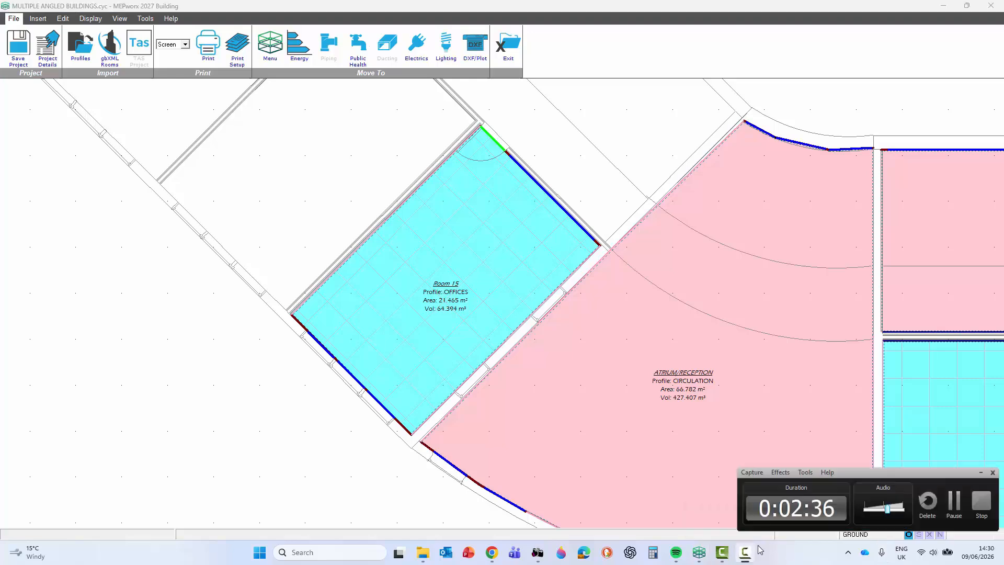
pyautogui.click(946, 512)
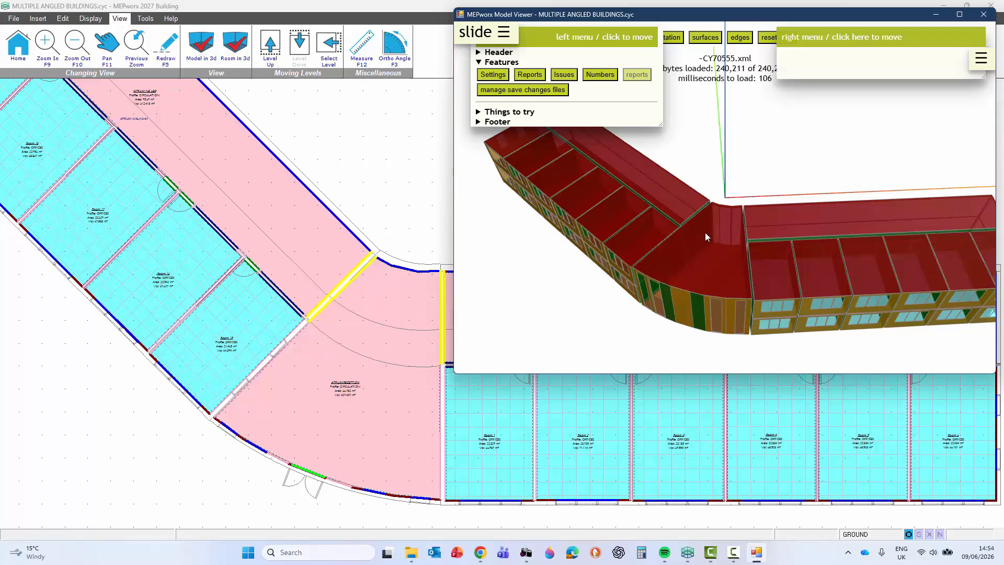
# Step: Inspect the 3D building model around the atrium and both wings from several angles, and close the model viewer
pyautogui.moveTo(745, 230); pyautogui.dragTo(724, 238)
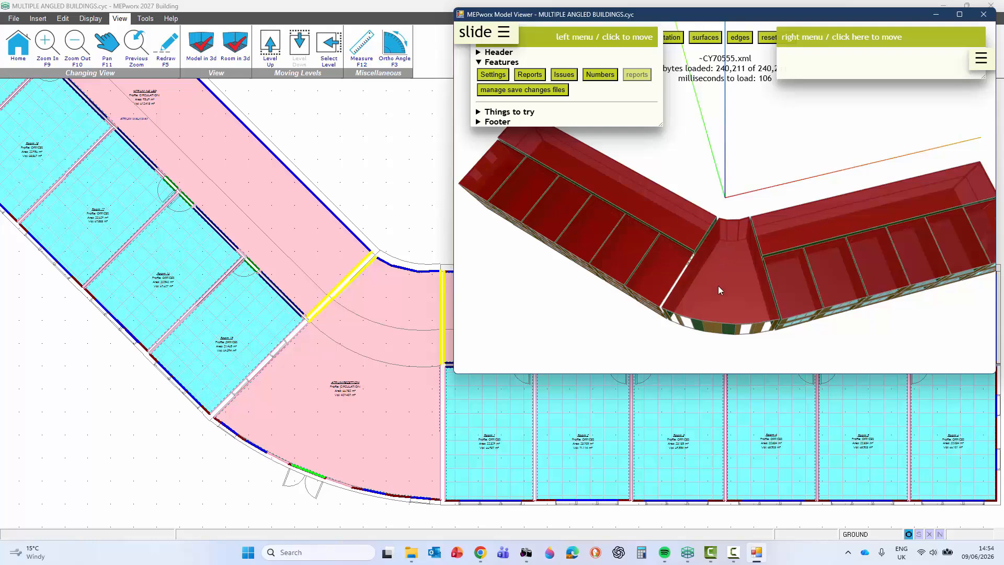
pyautogui.moveTo(719, 289)
pyautogui.mouseDown()
pyautogui.moveTo(734, 256)
pyautogui.moveTo(718, 278)
pyautogui.mouseUp()
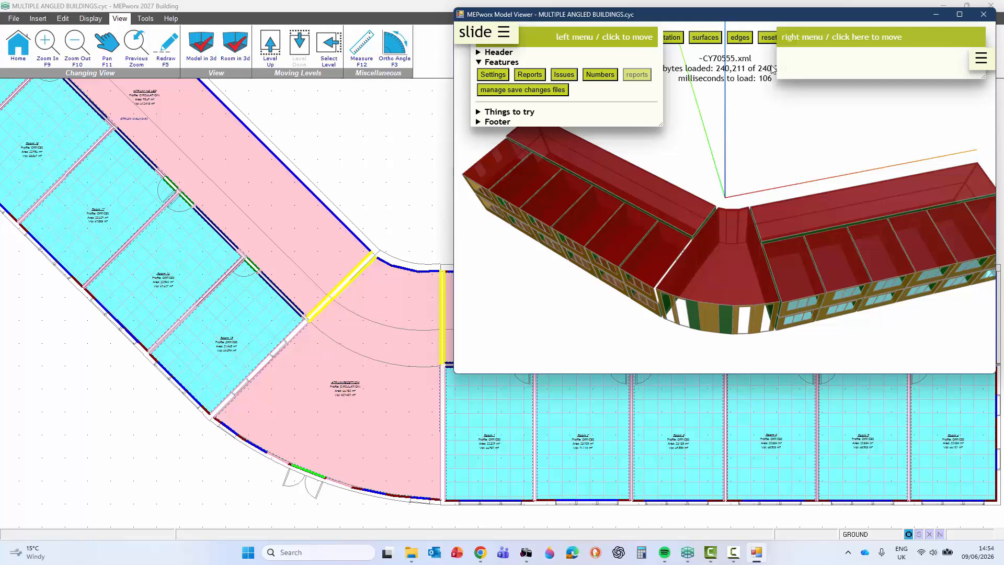
pyautogui.click(984, 16)
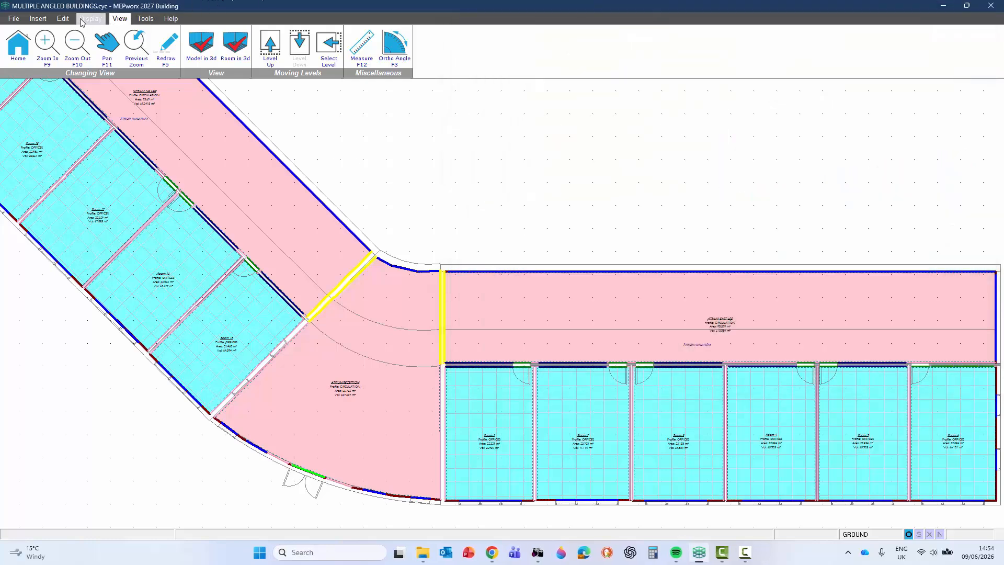
# Step: Review the line colour, style and width used for virtual partitions in the room drawing display options
pyautogui.click(91, 18)
pyautogui.click(10, 48)
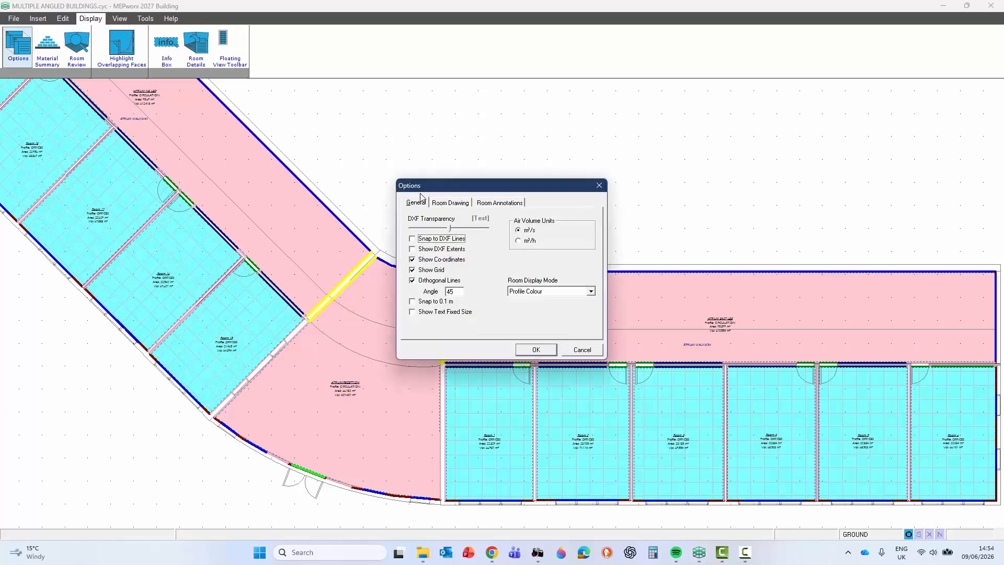
pyautogui.click(449, 204)
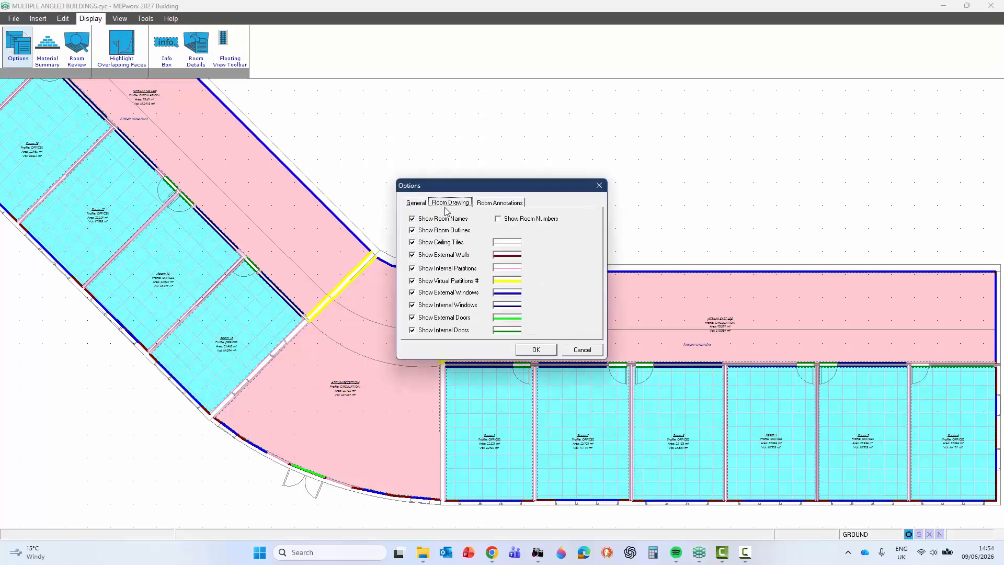
pyautogui.click(507, 282)
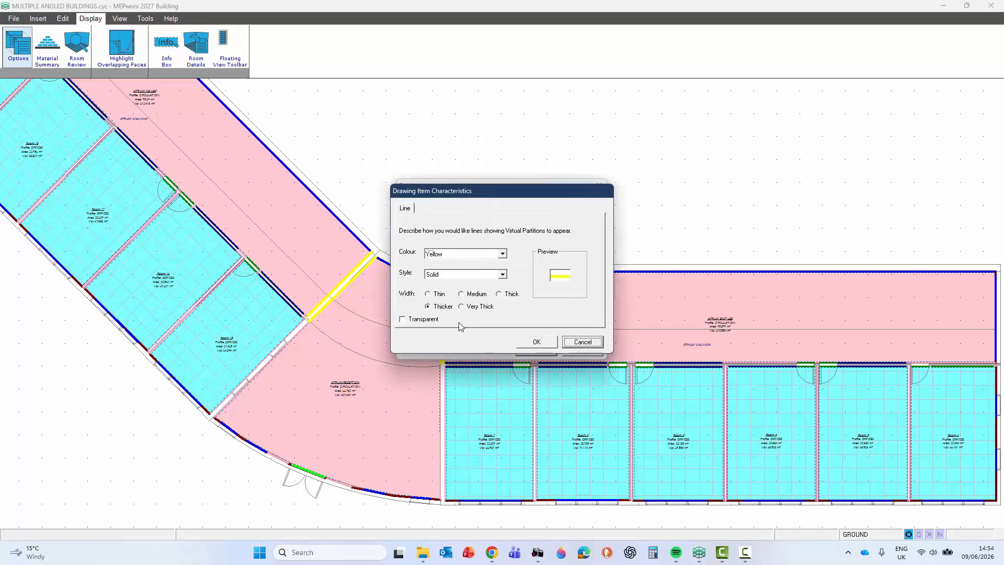
pyautogui.click(533, 343)
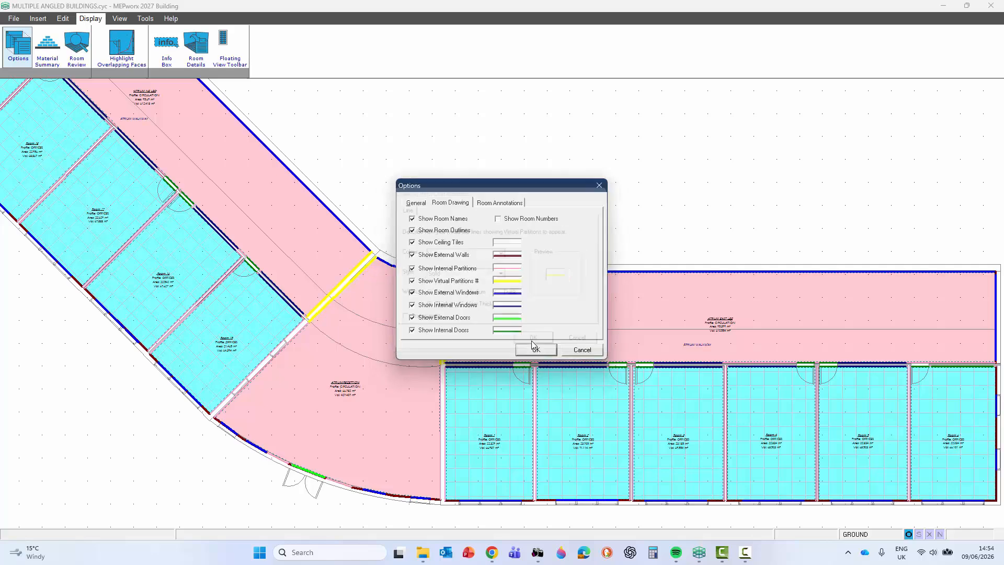
pyautogui.click(543, 350)
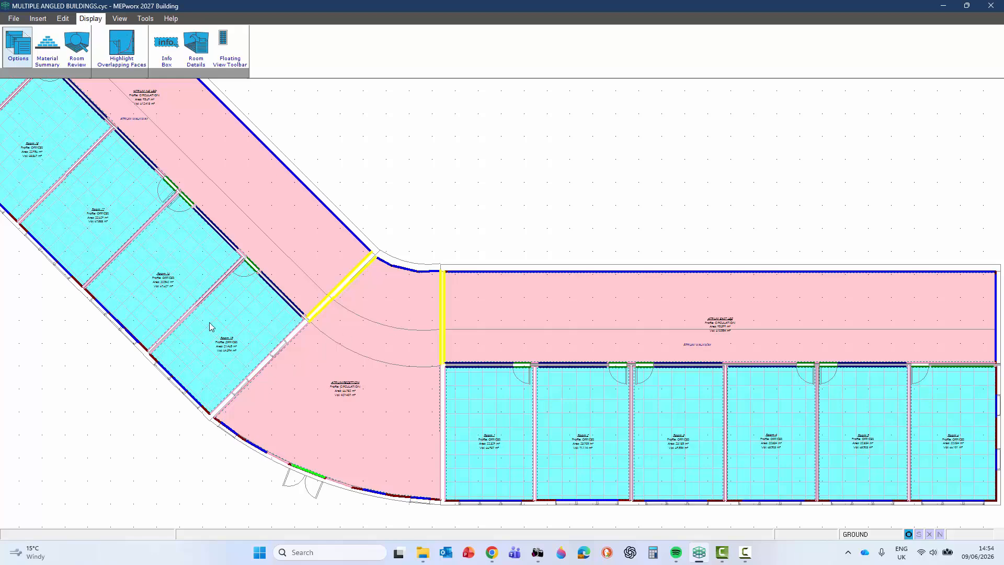
pyautogui.moveTo(226, 332); pyautogui.dragTo(498, 453, button='middle')
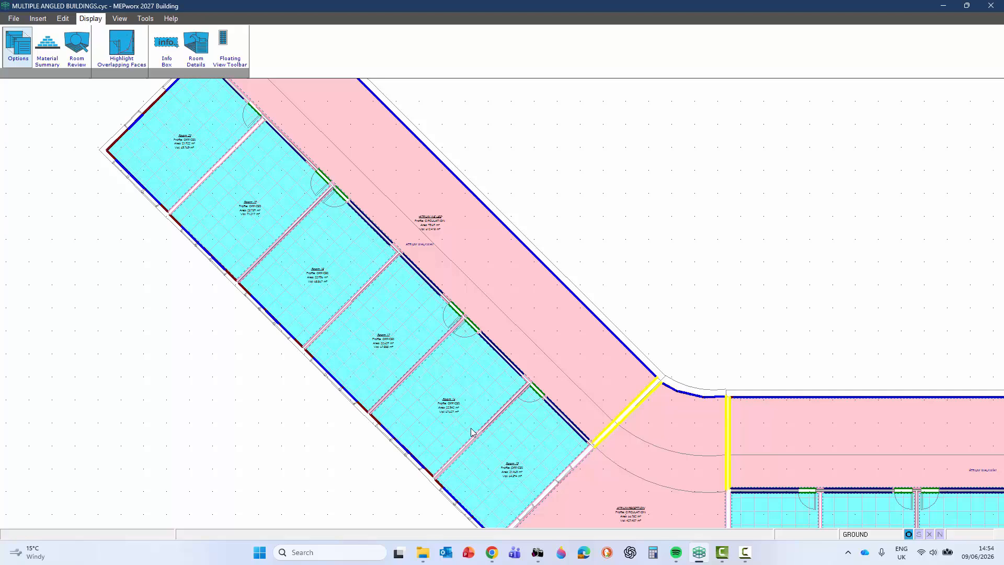
pyautogui.moveTo(474, 448); pyautogui.dragTo(293, 321, button='middle')
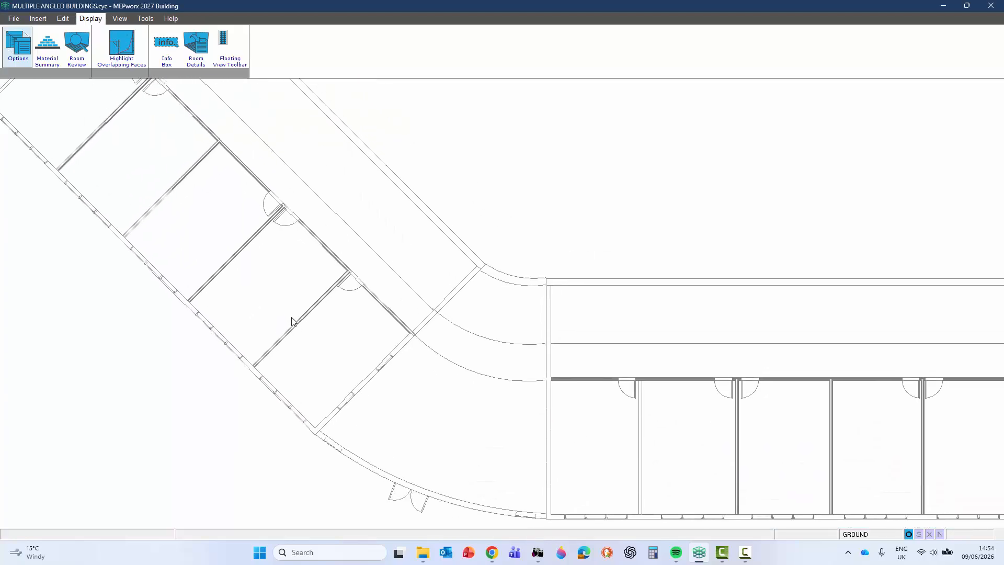